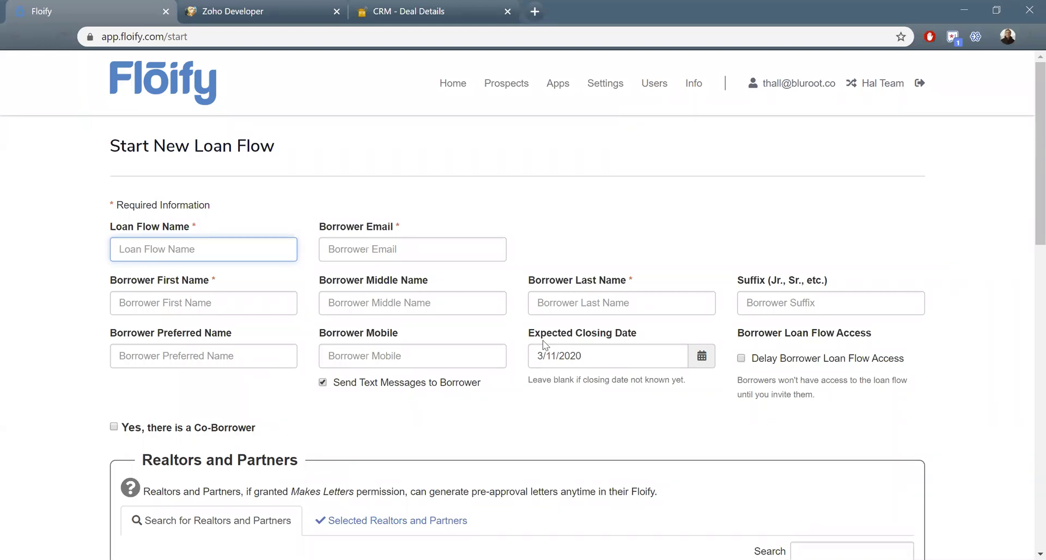
- Name the loan flow 'Loan Flow 789' and enter the borrower's email and first name
{"action": "type", "text": "Loan Flow 789"}
{"action": "key", "text": "Tab"}
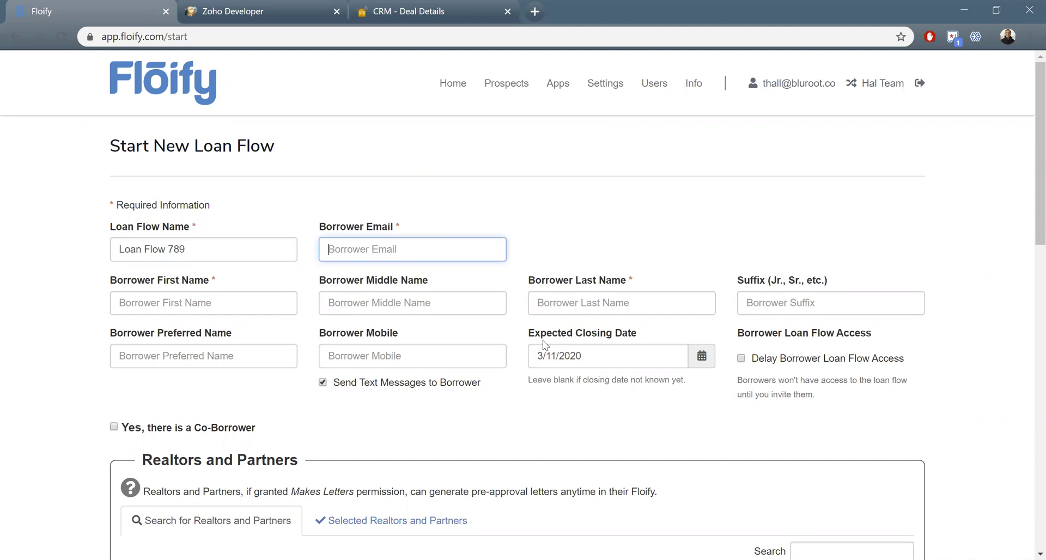
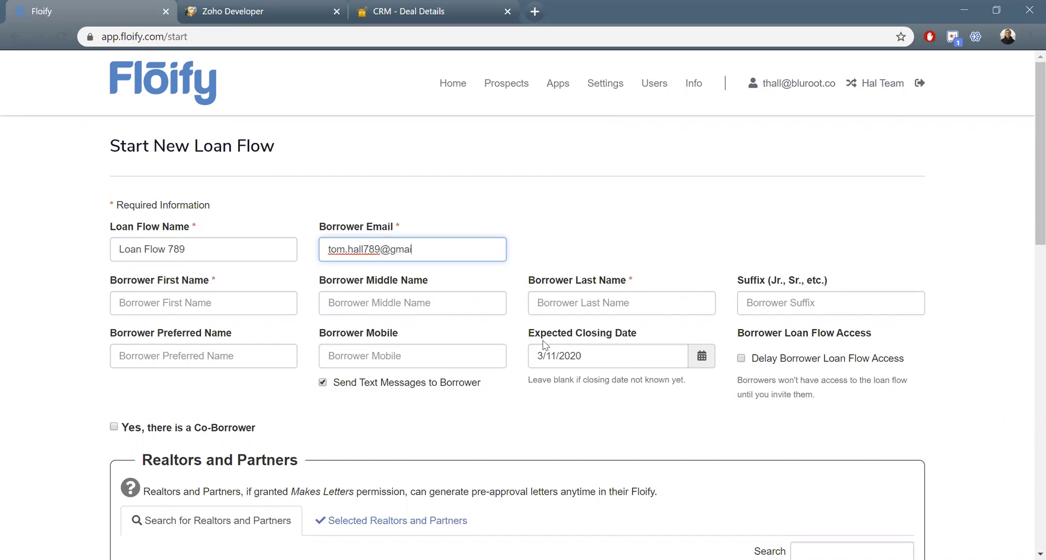
{"action": "key", "text": "Tab"}
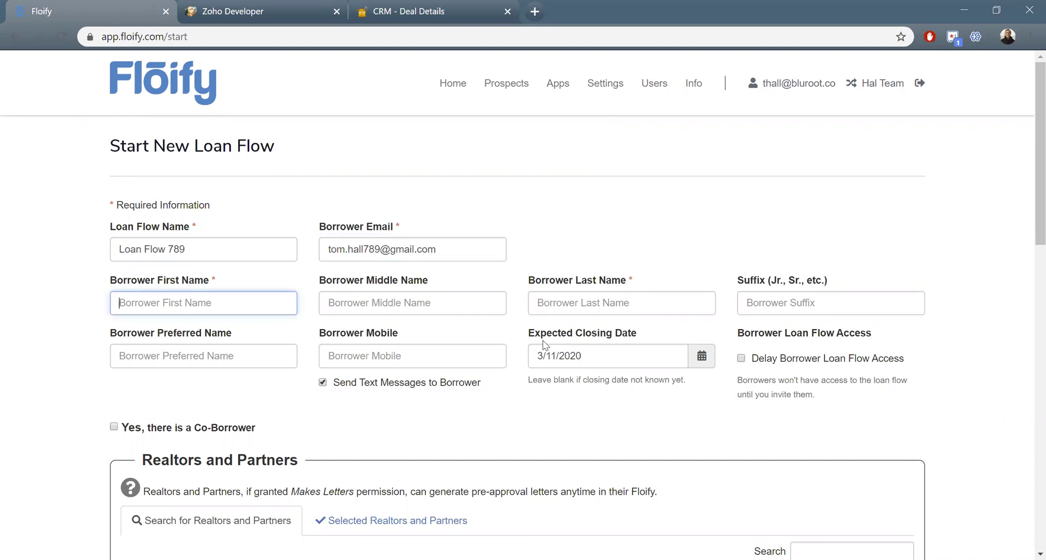
- Skip the middle name and enter the borrower's last name and mobile number
{"action": "key", "text": "Tab"}
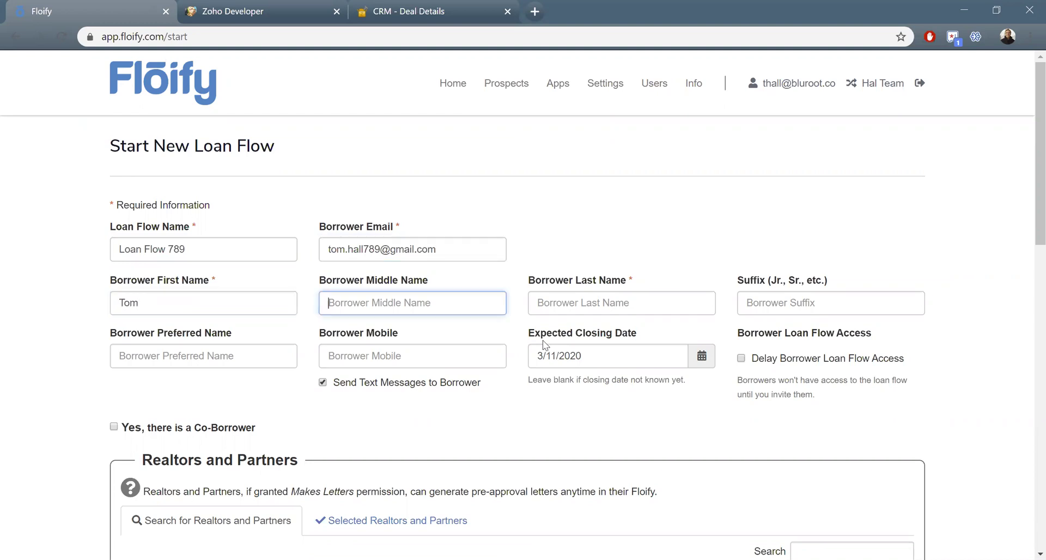
{"action": "key", "text": "Tab"}
{"action": "key", "text": "Tab"}
{"action": "key", "text": "Tab"}
{"action": "key", "text": "Tab"}
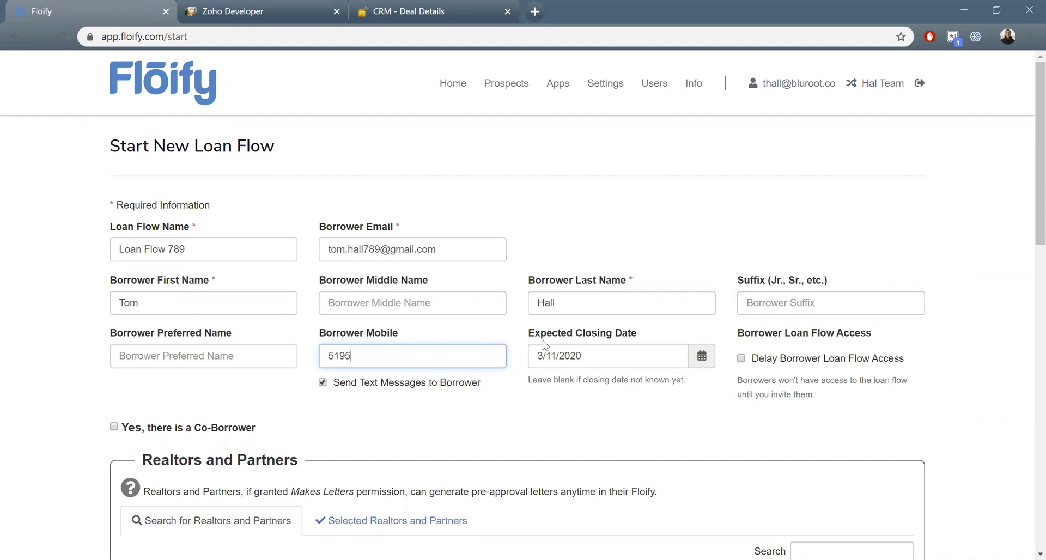
{"action": "left_click", "coordinate": [702, 356]}
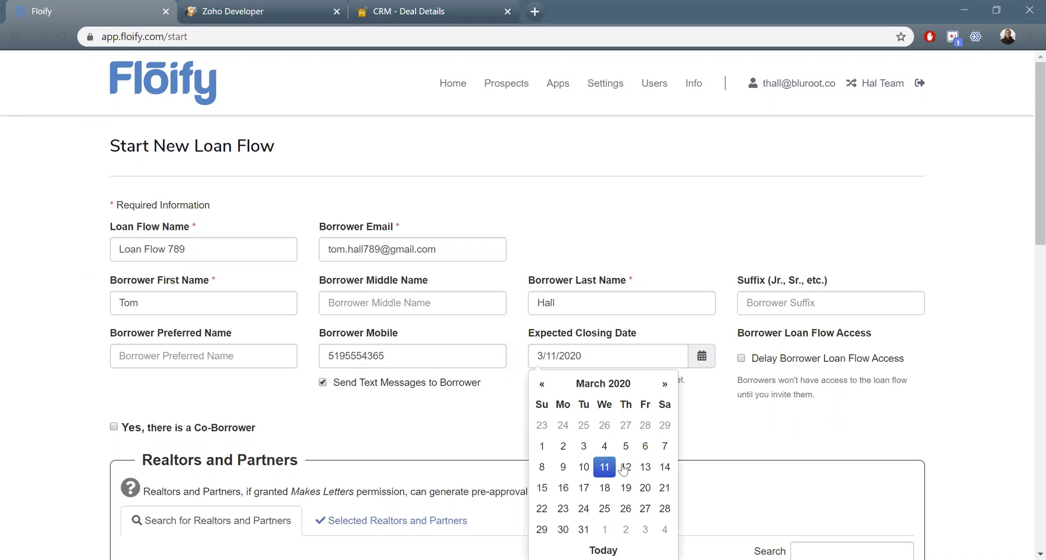
- Set the expected closing date to March 3, 2020 and start Loan Flow 789, confirming it in the pipeline
{"action": "left_click", "coordinate": [584, 446]}
{"action": "scroll", "coordinate": [576, 435], "scroll_direction": "down", "scroll_amount": 15}
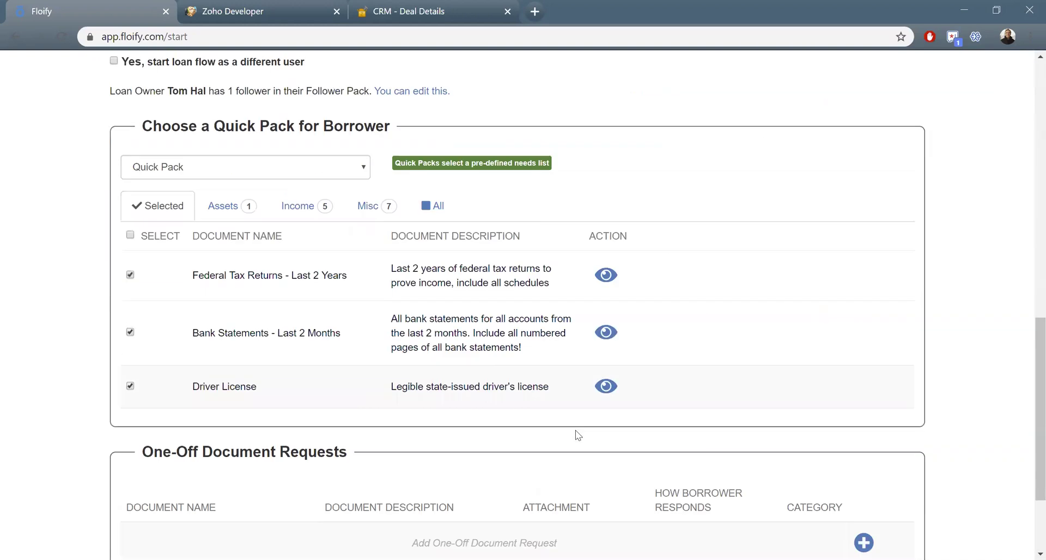
{"action": "left_click", "coordinate": [186, 500]}
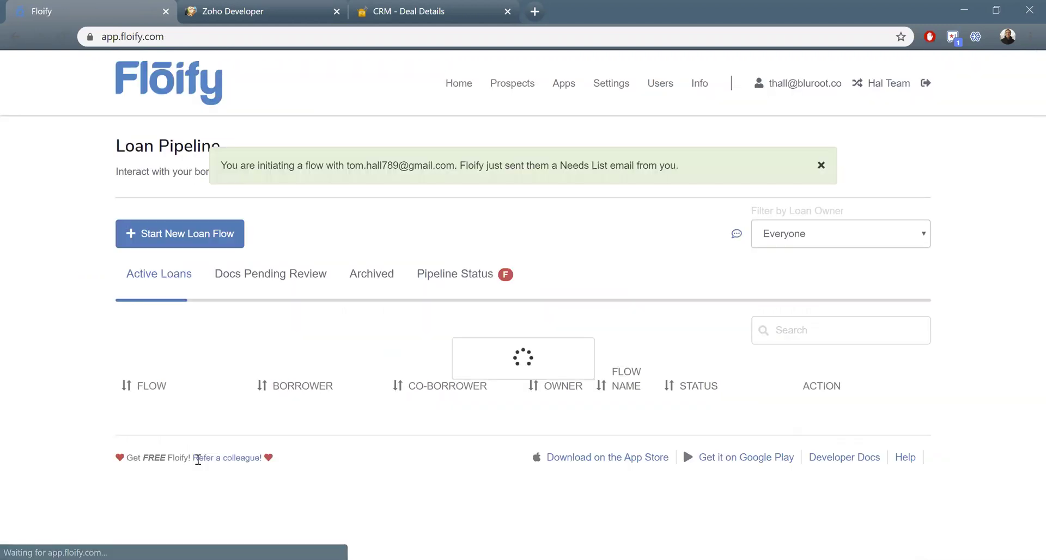
{"action": "triple_click", "coordinate": [616, 421]}
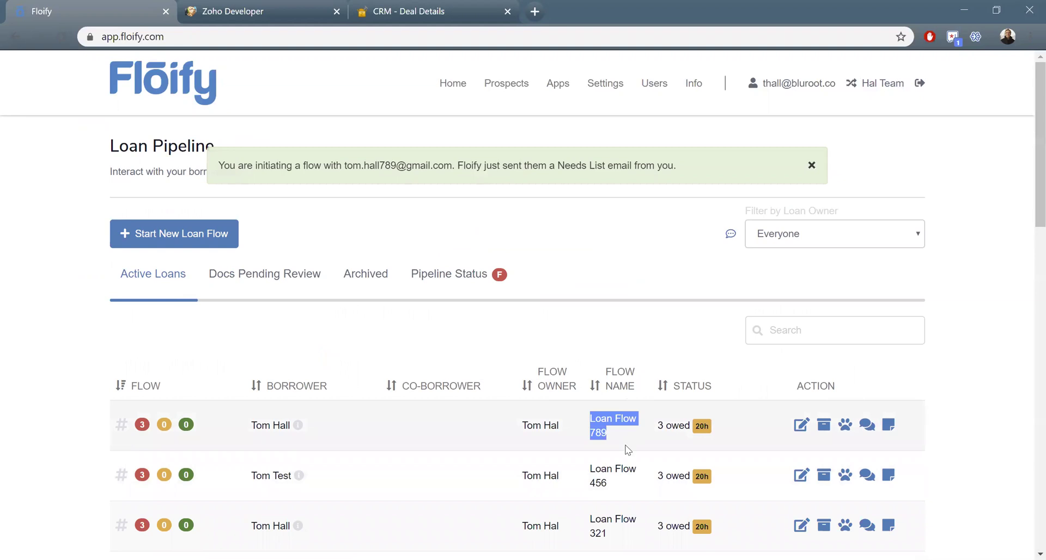
{"action": "left_click", "coordinate": [625, 446]}
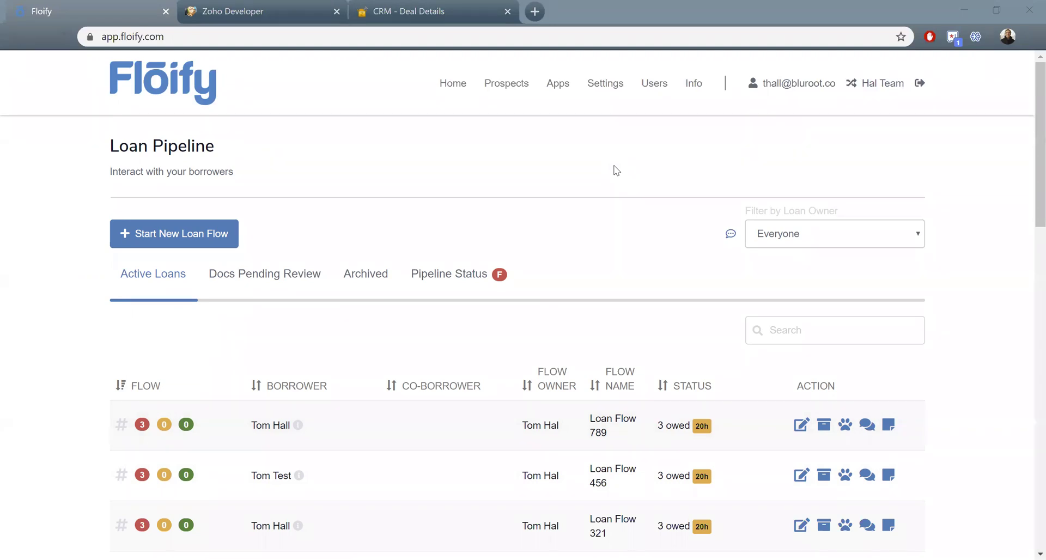
{"action": "key", "text": "alt+Tab"}
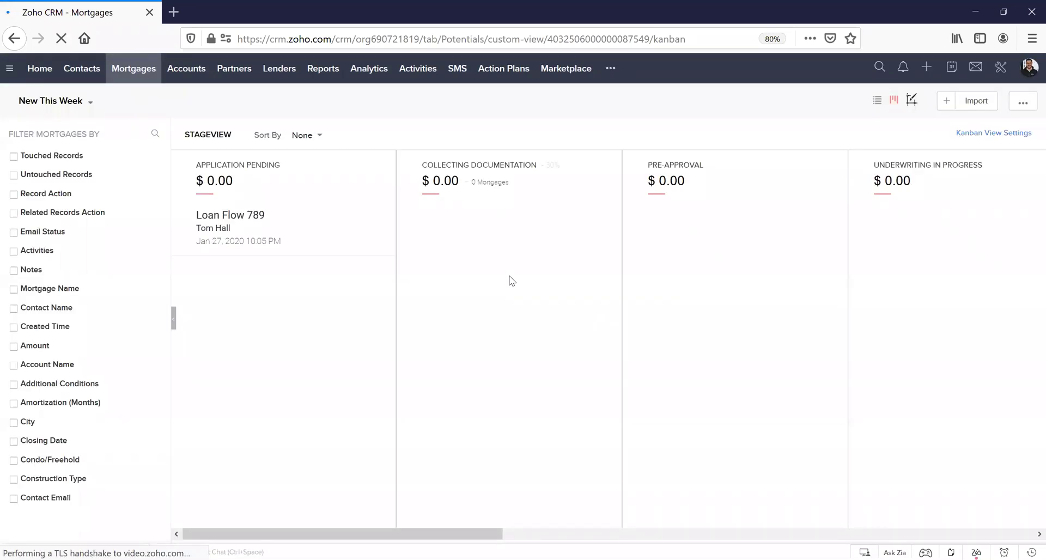
{"action": "left_click", "coordinate": [242, 219]}
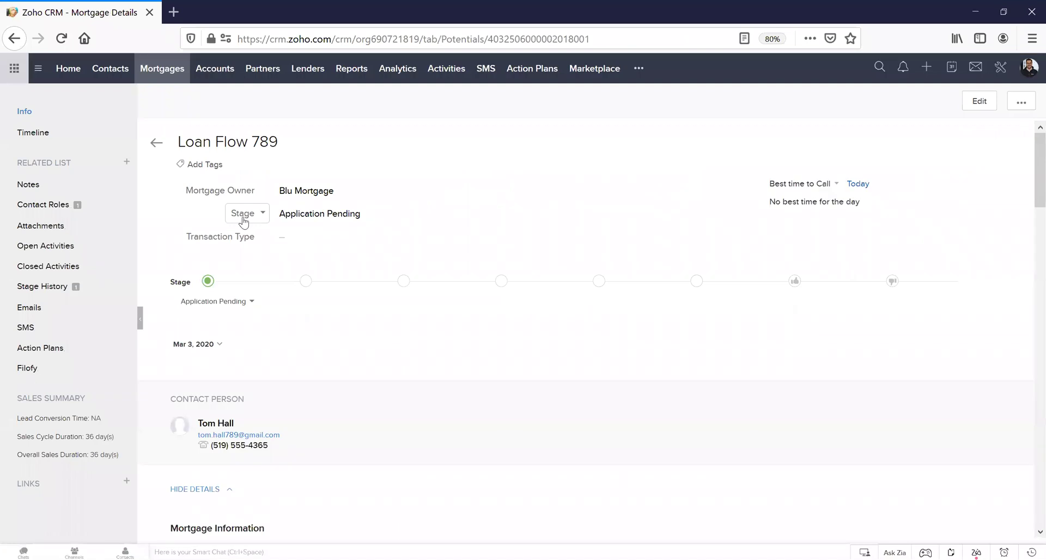
{"action": "scroll", "coordinate": [611, 266], "scroll_direction": "down", "scroll_amount": 5}
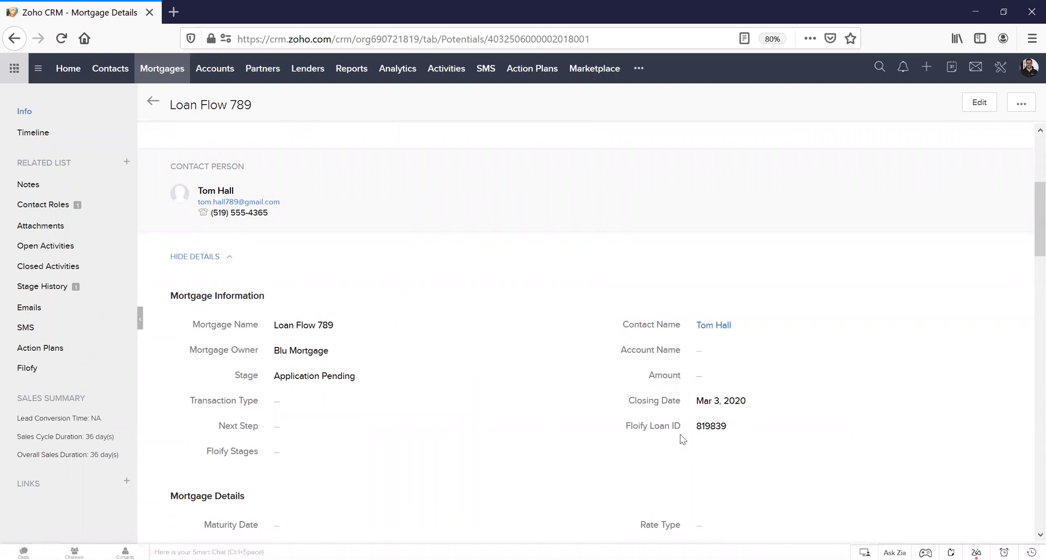
{"action": "left_click_drag", "start_coordinate": [283, 371], "coordinate": [319, 376]}
{"action": "scroll", "coordinate": [245, 294], "scroll_direction": "up", "scroll_amount": 5}
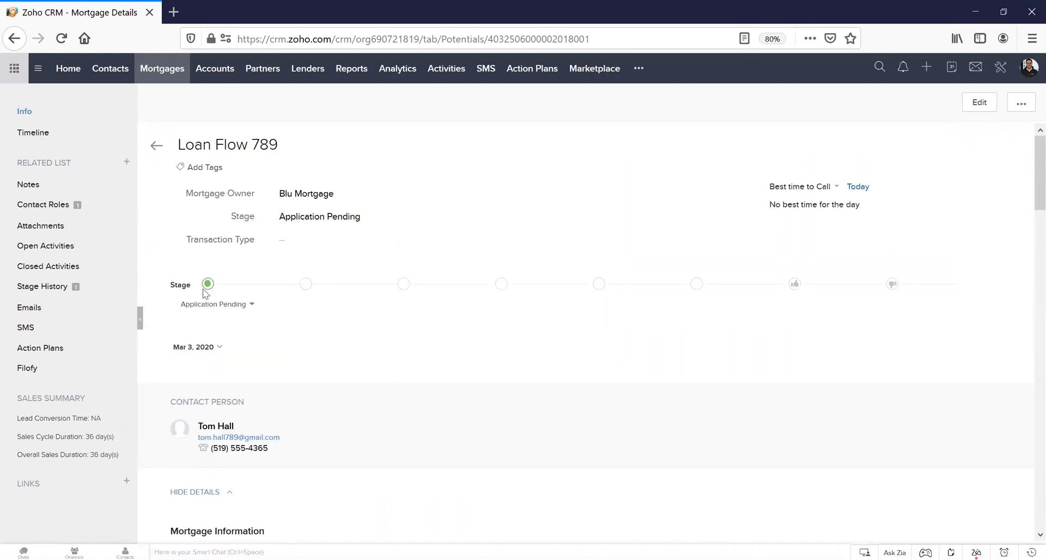
{"action": "scroll", "coordinate": [220, 288], "scroll_direction": "down", "scroll_amount": 5}
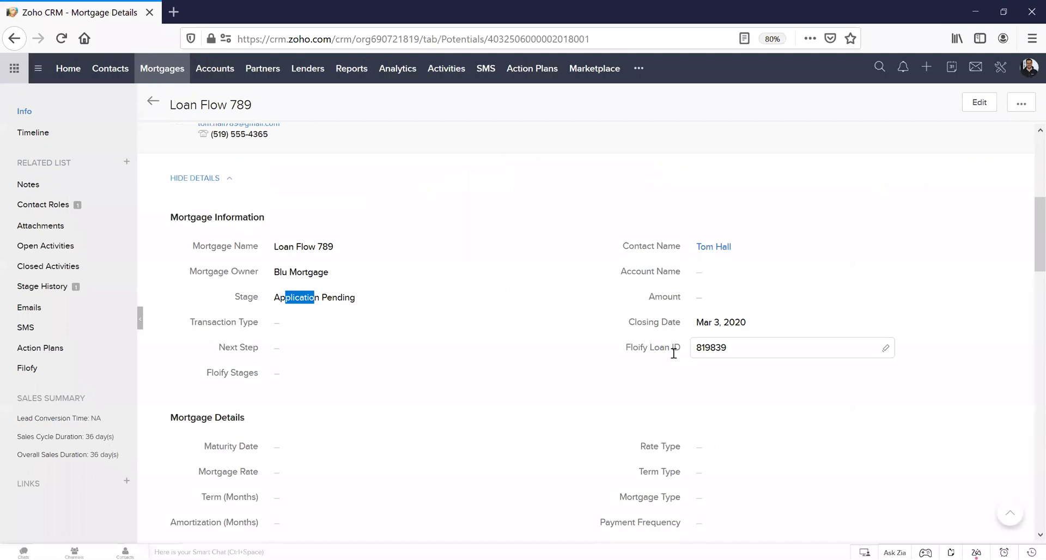
{"action": "left_click_drag", "start_coordinate": [697, 347], "coordinate": [729, 349]}
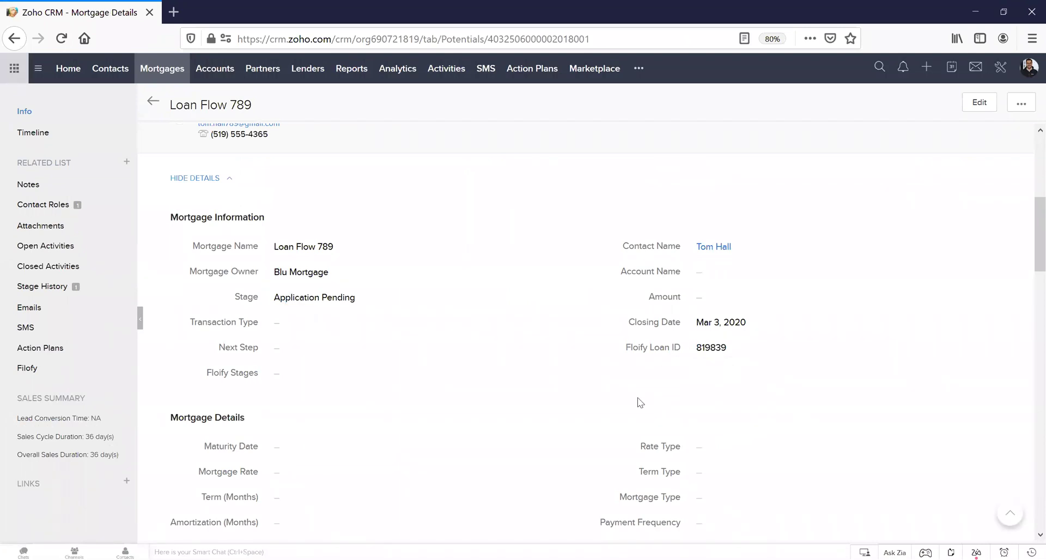
{"action": "scroll", "coordinate": [639, 403], "scroll_direction": "up", "scroll_amount": 2}
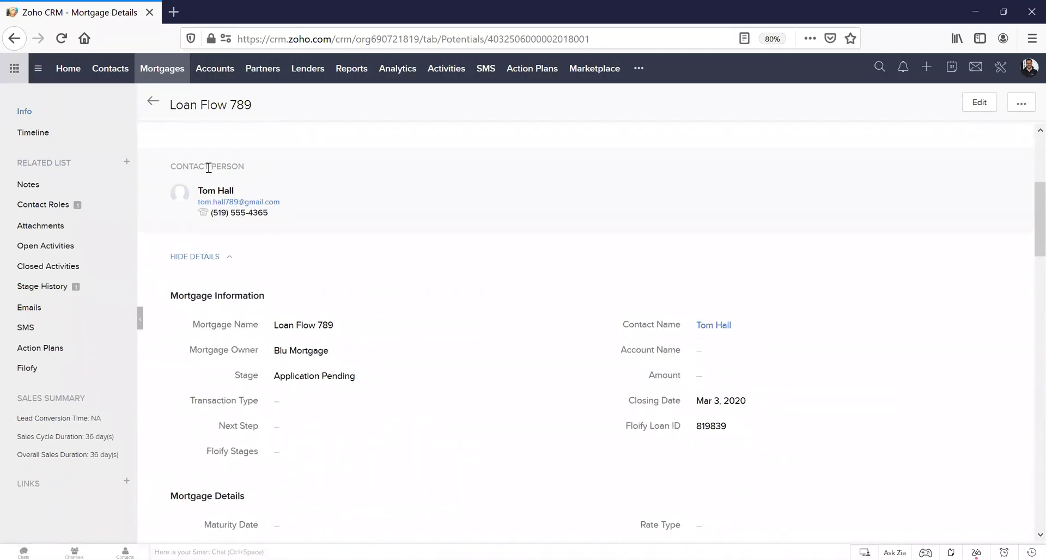
{"action": "right_click", "coordinate": [219, 196]}
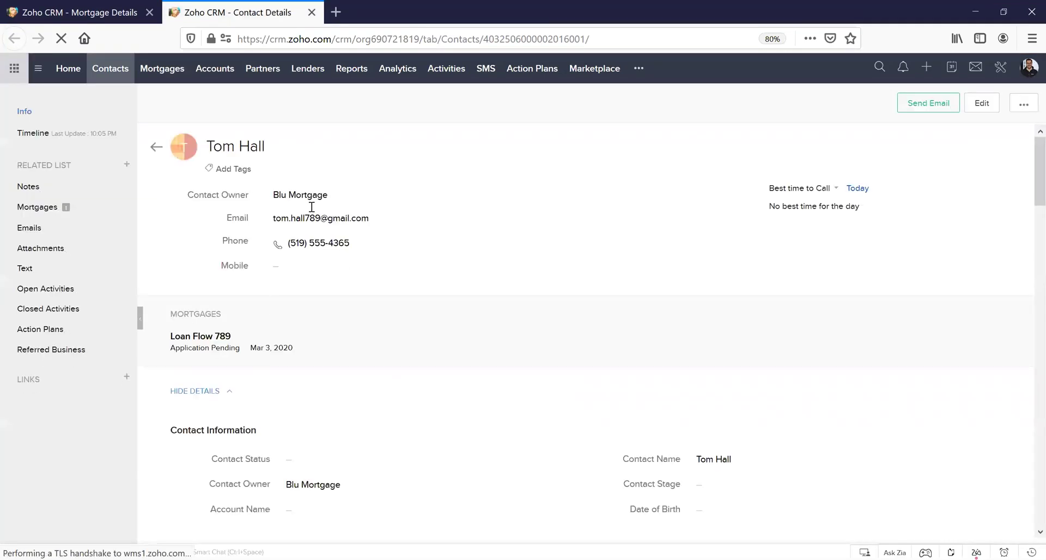
{"action": "left_click", "coordinate": [205, 343]}
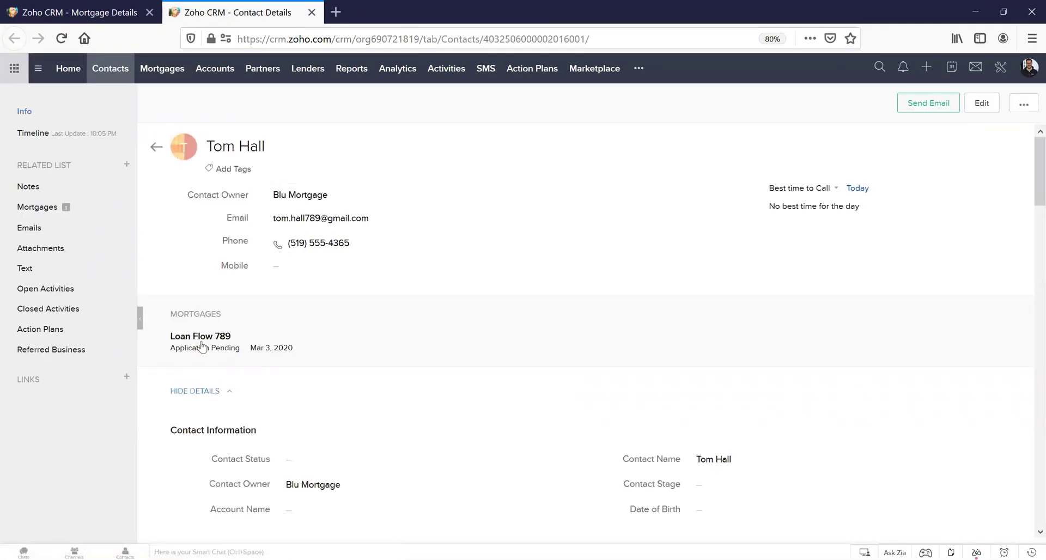
{"action": "scroll", "coordinate": [293, 345], "scroll_direction": "down", "scroll_amount": 4}
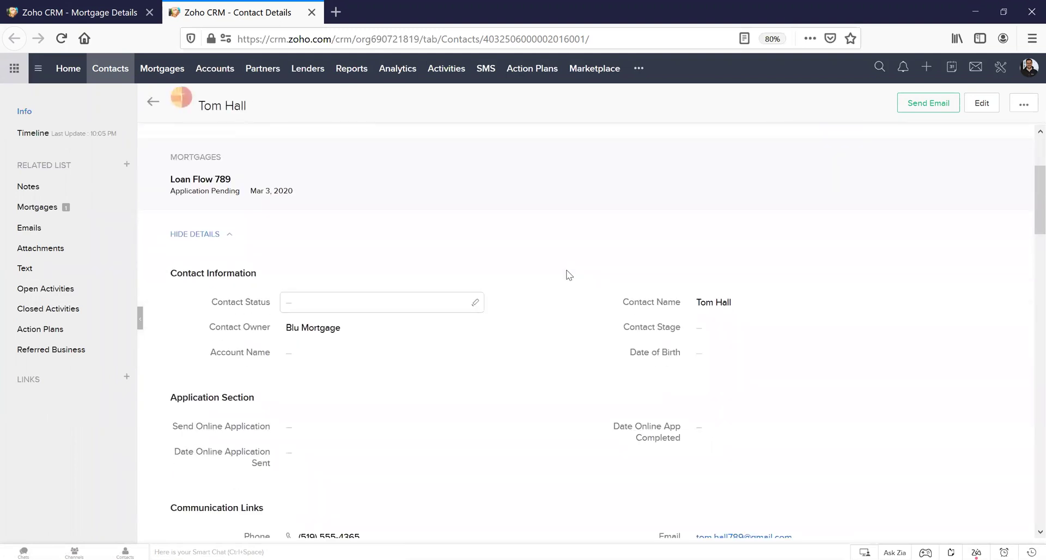
{"action": "scroll", "coordinate": [434, 459], "scroll_direction": "down", "scroll_amount": 1}
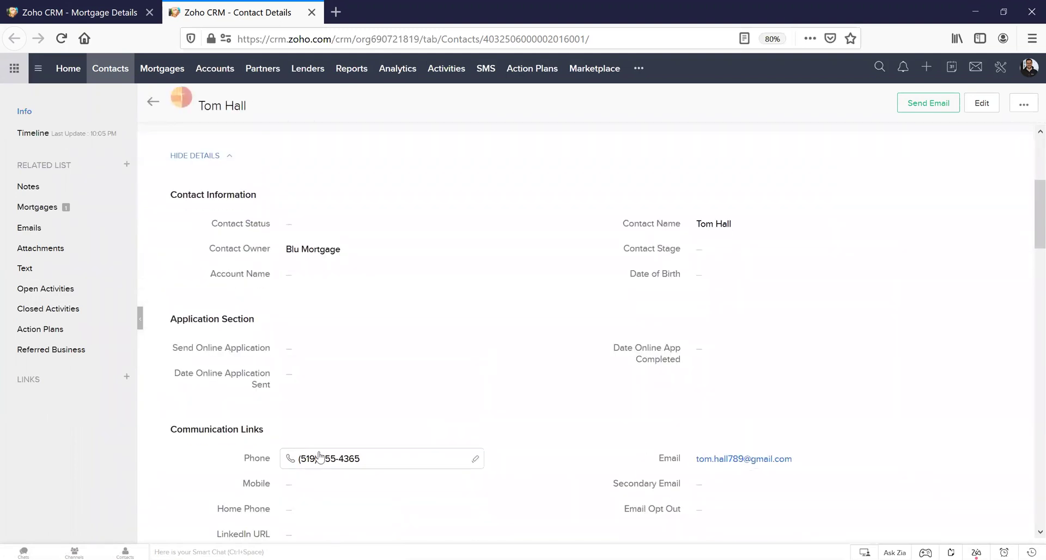
{"action": "middle_click", "coordinate": [218, 12]}
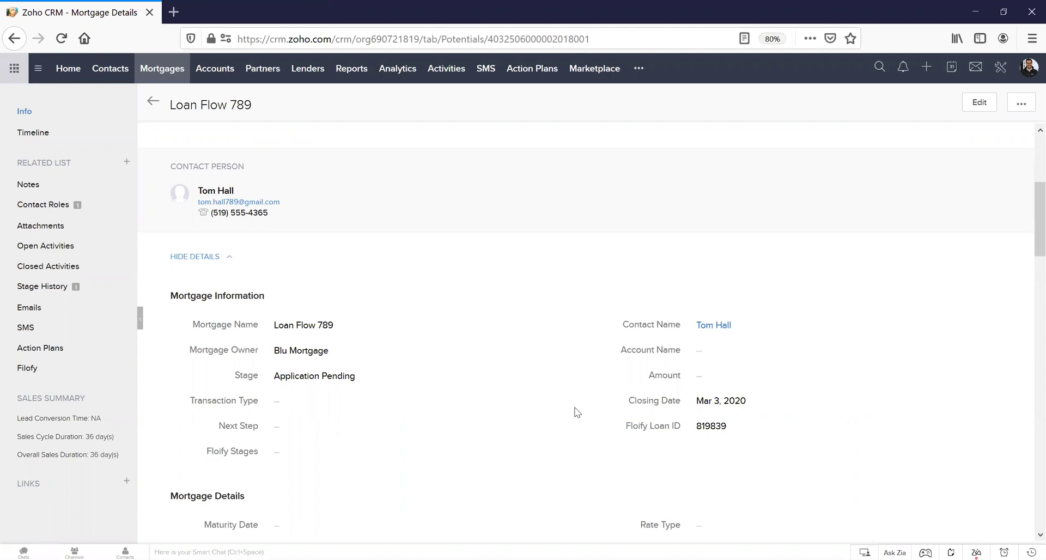
- Advance the Loan Flow 789 mortgage's stage to Pre-Approval using the stage bar
{"action": "scroll", "coordinate": [581, 419], "scroll_direction": "up", "scroll_amount": 5}
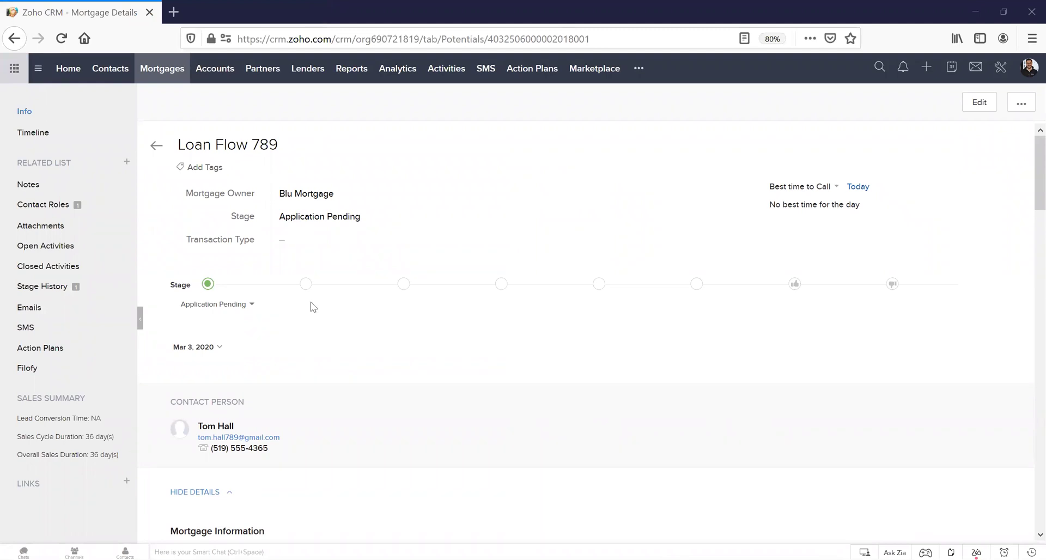
{"action": "left_click", "coordinate": [403, 284]}
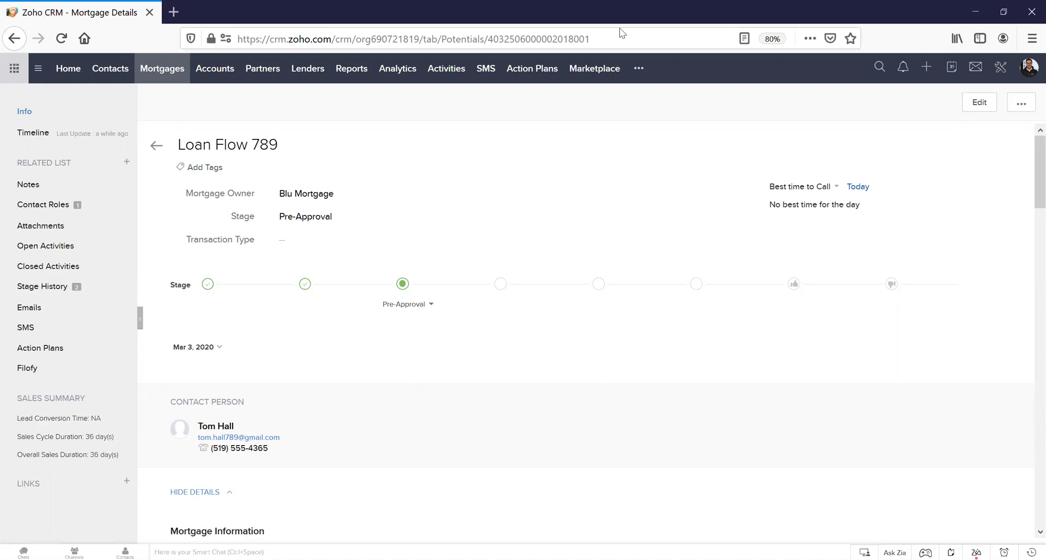
{"action": "key", "text": "alt+Tab"}
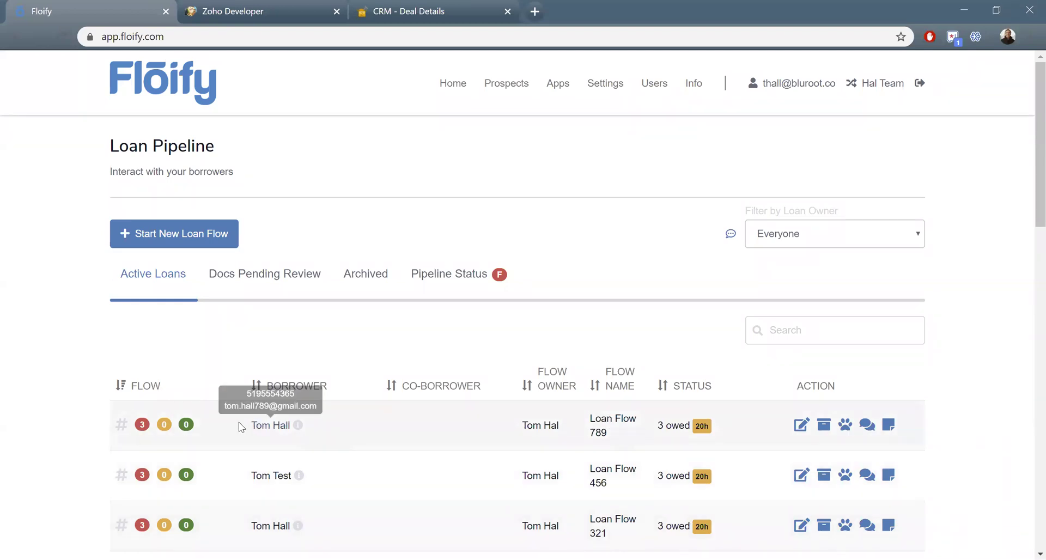
- Open the Loan Flow 789 detail page from Floify's Loan Pipeline
{"action": "left_click", "coordinate": [142, 425]}
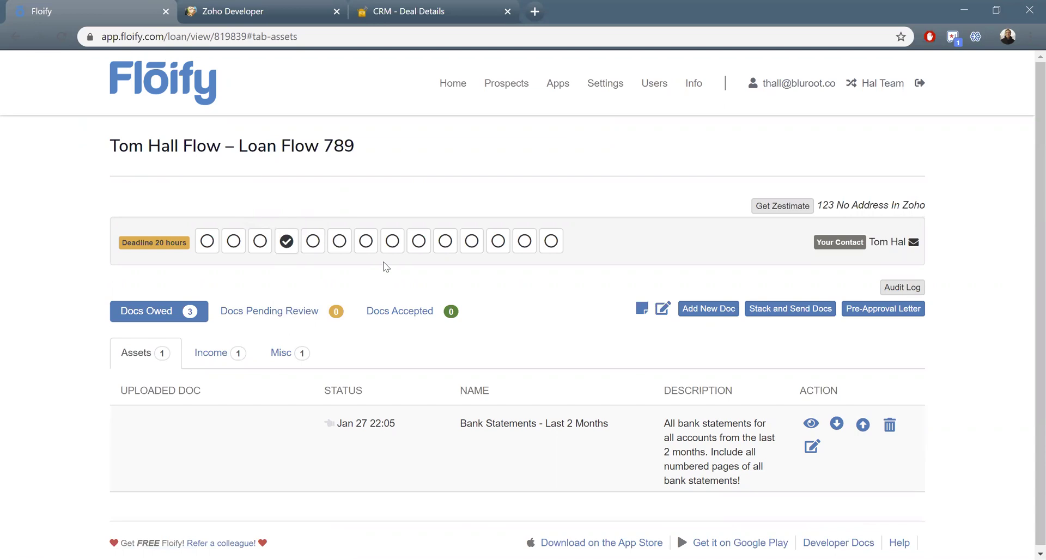
- Check off the Contract Received milestone without emailing or texting the borrower
{"action": "left_click", "coordinate": [313, 242]}
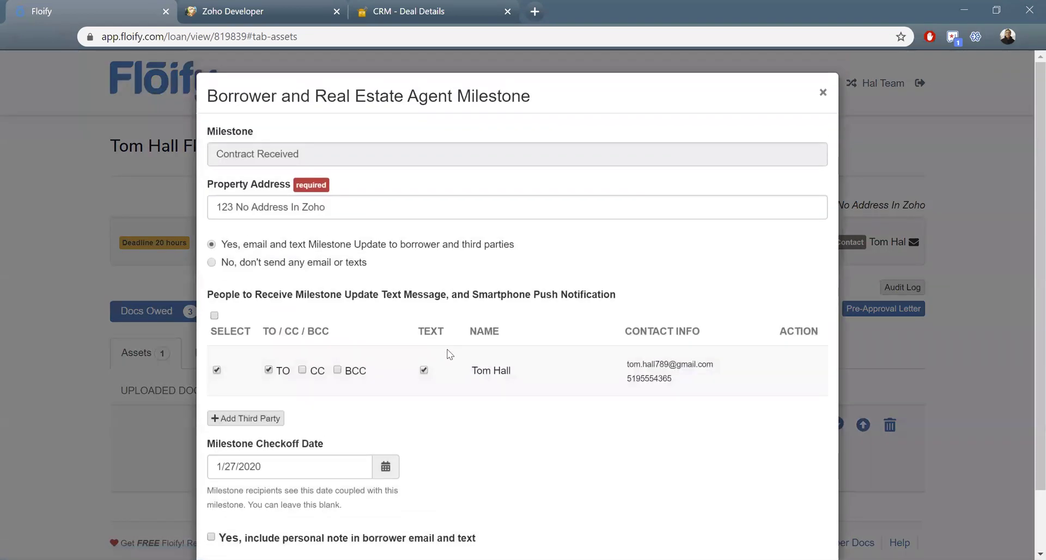
{"action": "scroll", "coordinate": [491, 327], "scroll_direction": "down", "scroll_amount": 2}
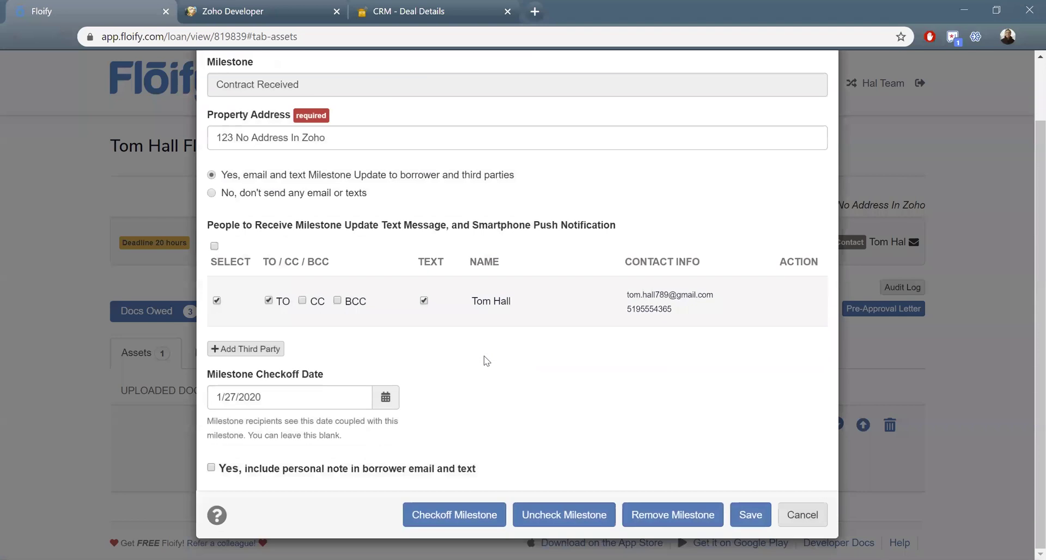
{"action": "left_click", "coordinate": [218, 300]}
{"action": "left_click", "coordinate": [272, 301]}
{"action": "left_click", "coordinate": [424, 302]}
{"action": "left_click", "coordinate": [489, 526]}
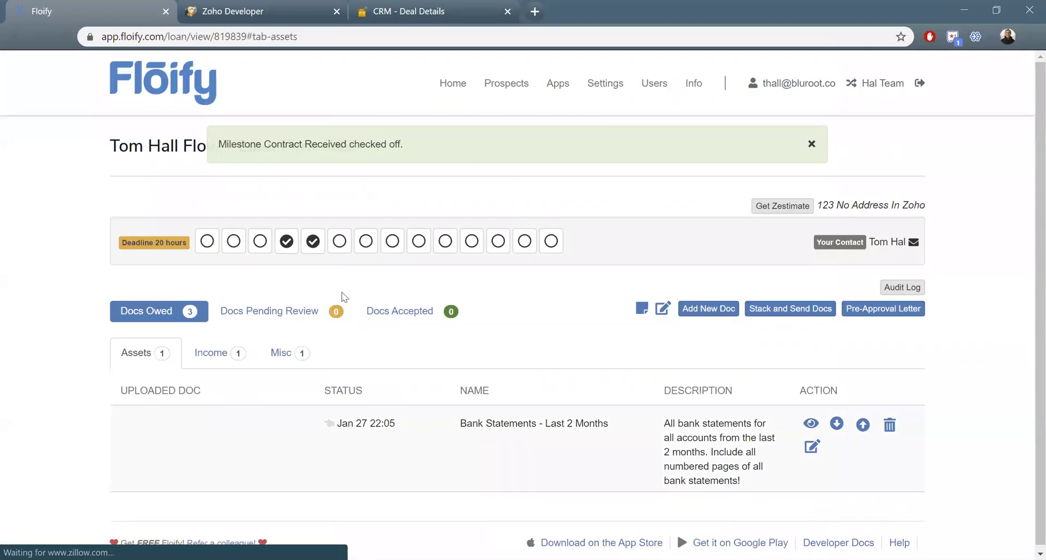
- Check off the Appraisal Ordered, Appraisal Received and Submitted to Underwriting milestones
{"action": "left_click", "coordinate": [339, 241]}
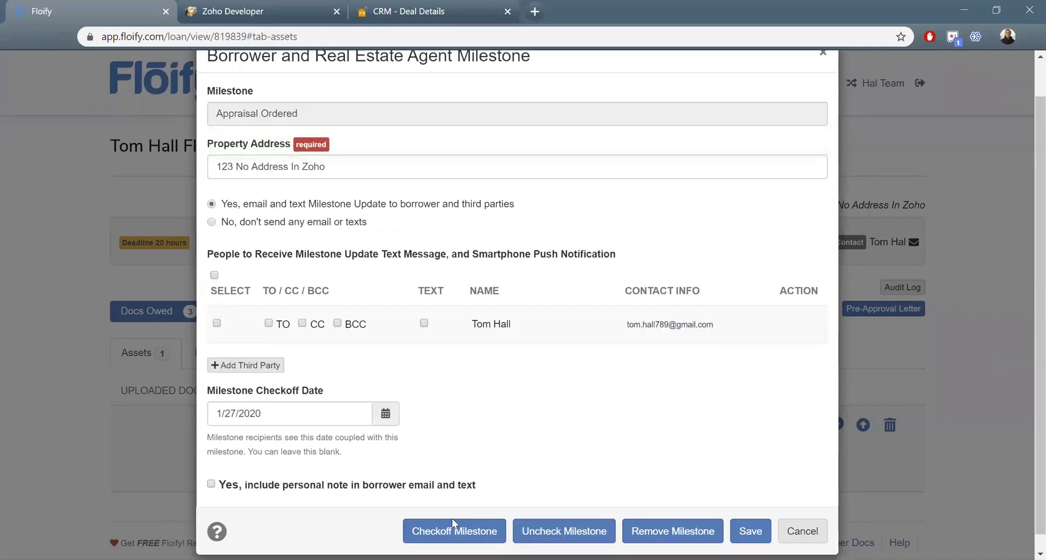
{"action": "left_click", "coordinate": [451, 528]}
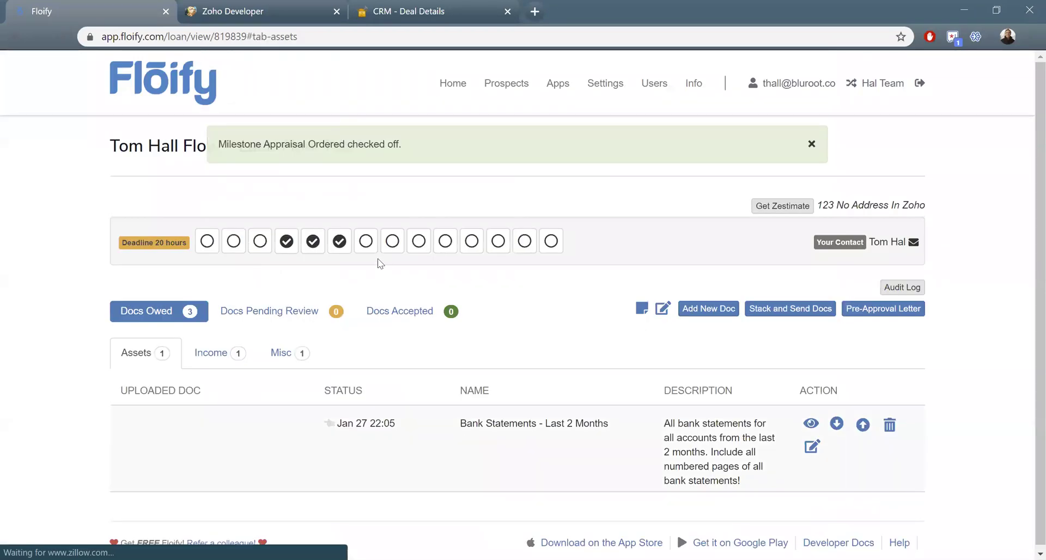
{"action": "left_click", "coordinate": [366, 243]}
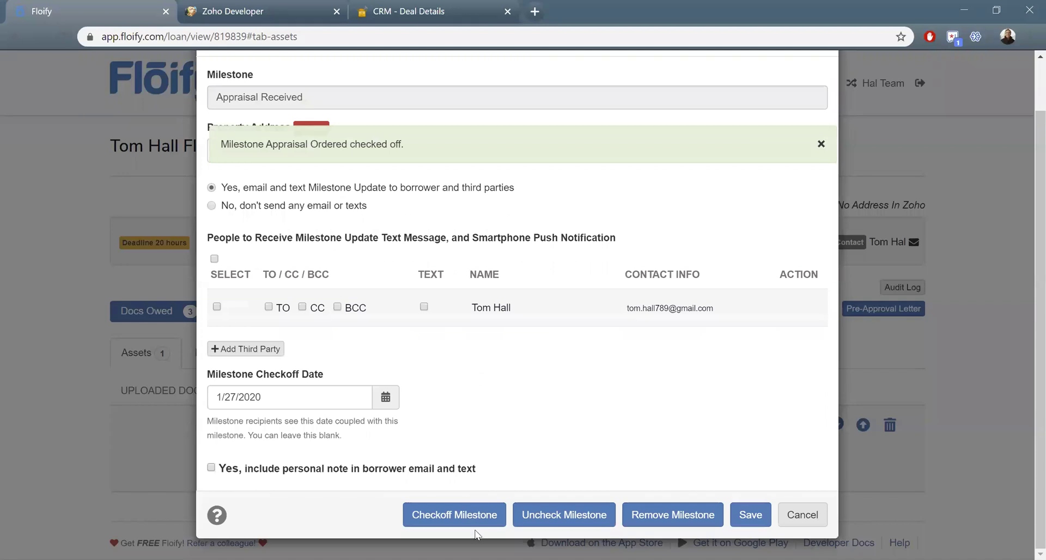
{"action": "left_click", "coordinate": [474, 515]}
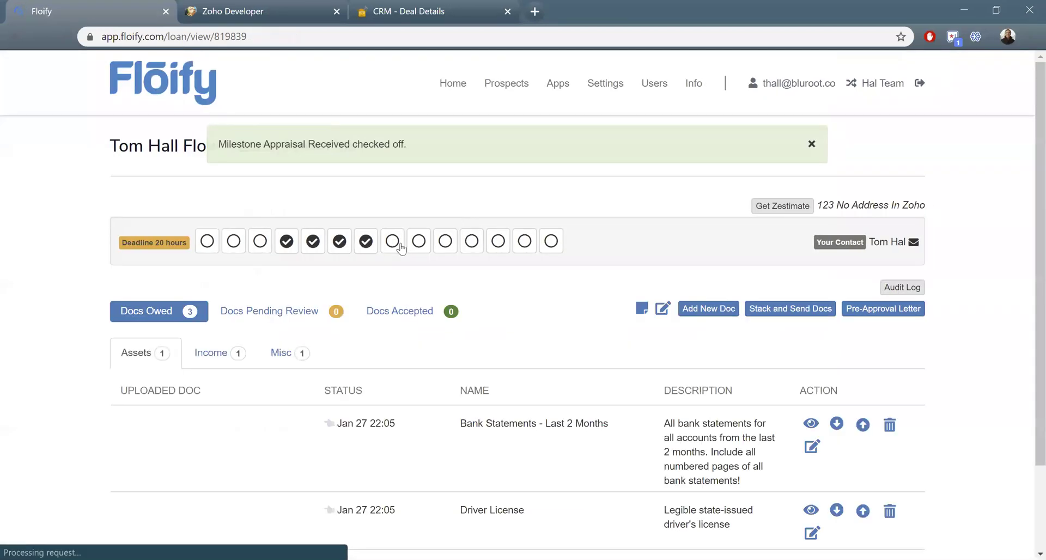
{"action": "left_click", "coordinate": [398, 243]}
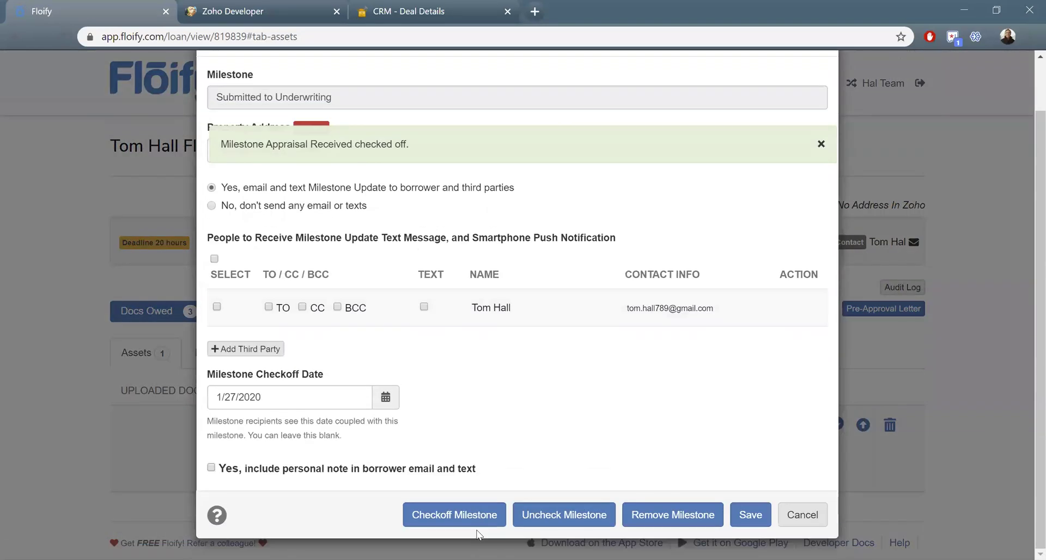
{"action": "left_click", "coordinate": [460, 516]}
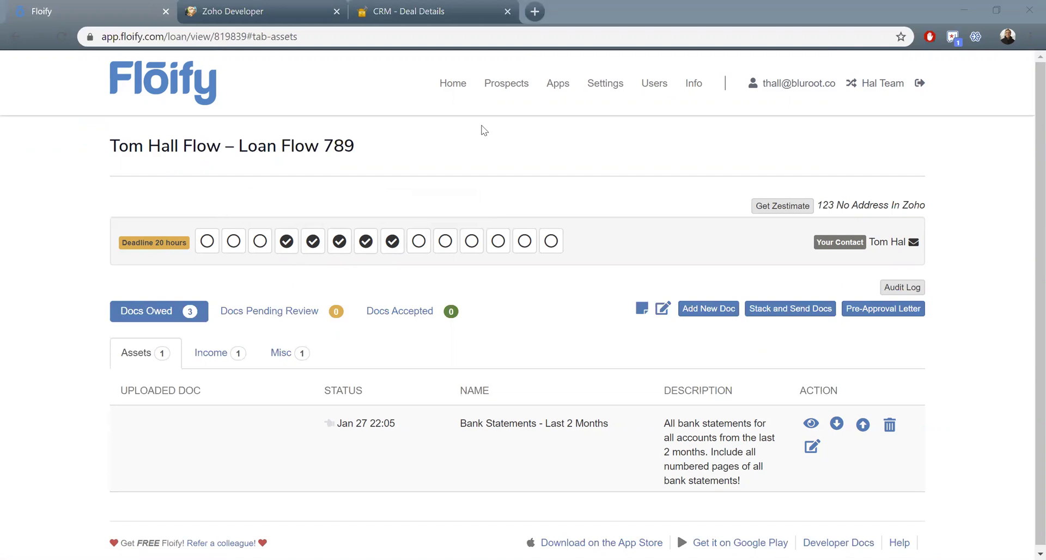
- Reload the Zoho CRM mortgage record so its stage shows Underwriting In Progress
{"action": "key", "text": "alt+Tab"}
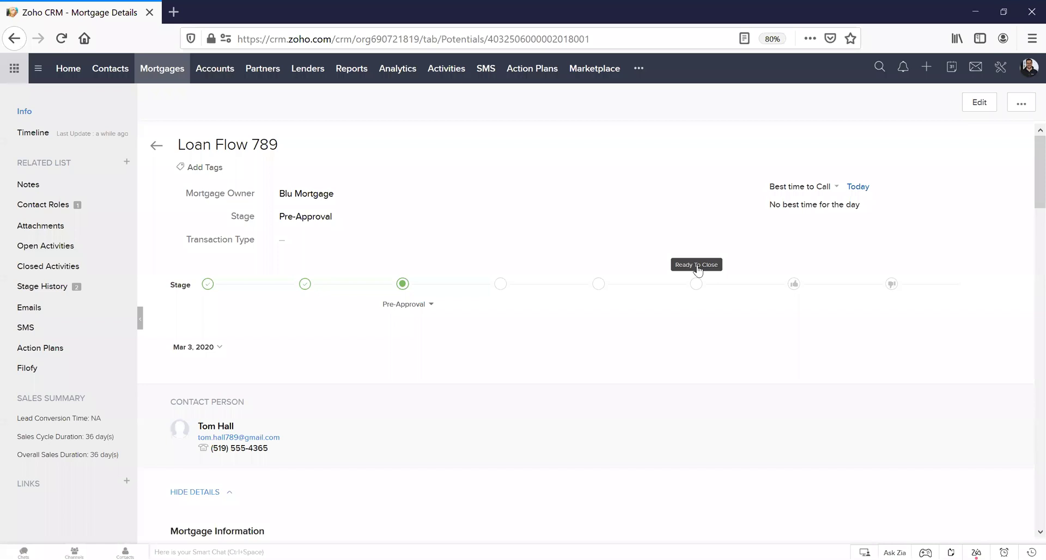
{"action": "key", "text": "F5"}
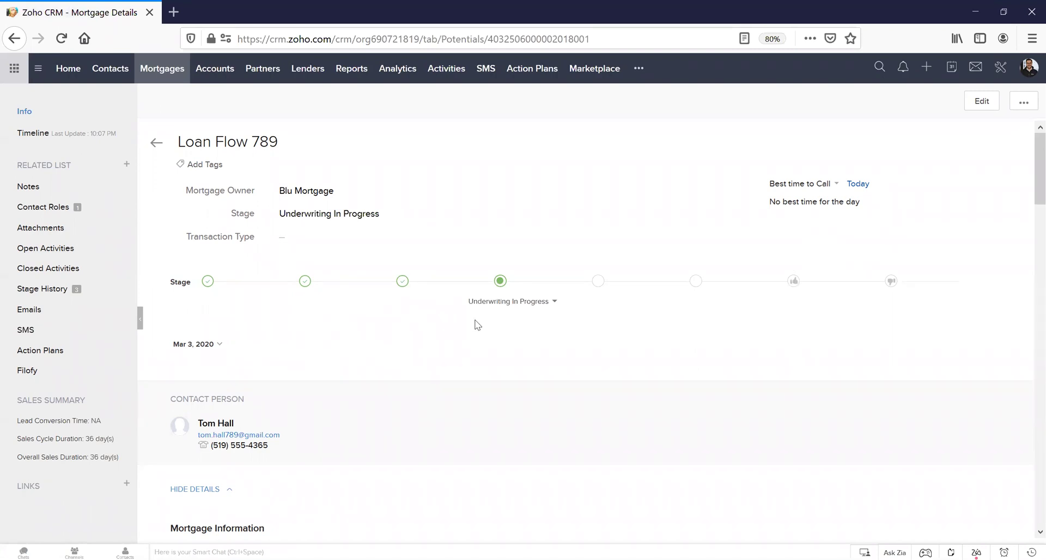
{"action": "scroll", "coordinate": [477, 324], "scroll_direction": "down", "scroll_amount": 2}
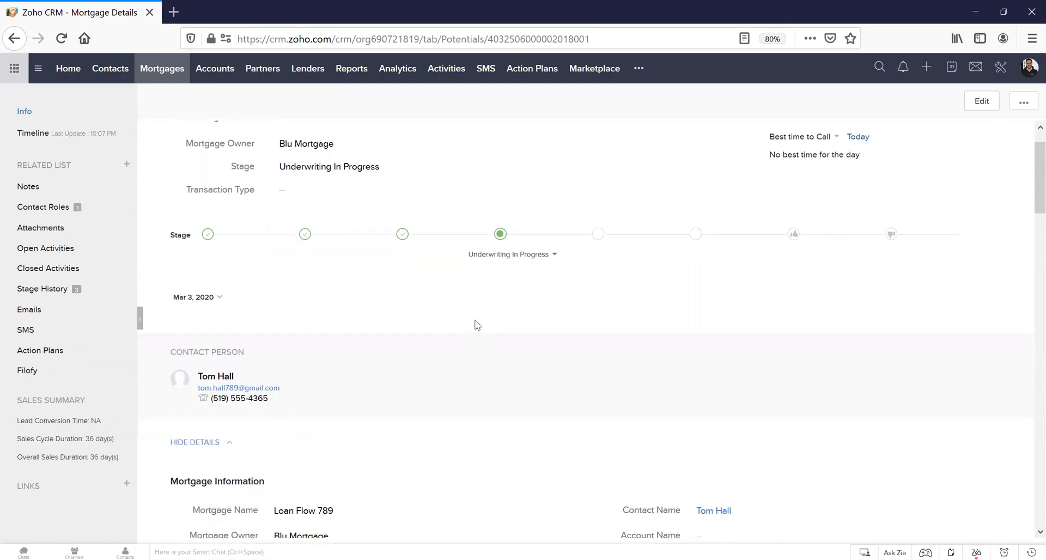
{"action": "scroll", "coordinate": [436, 326], "scroll_direction": "down", "scroll_amount": 5}
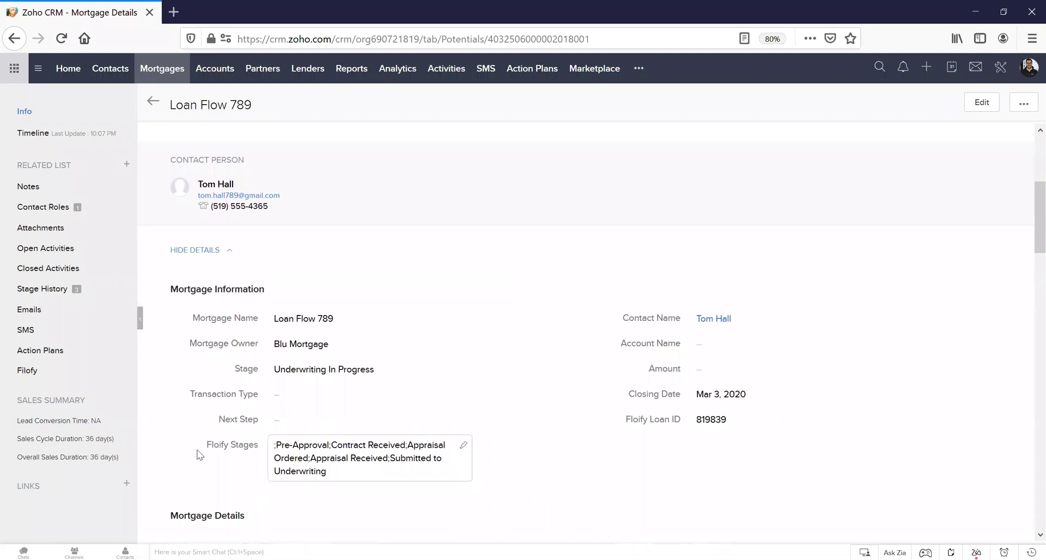
{"action": "left_click_drag", "start_coordinate": [197, 454], "coordinate": [246, 448]}
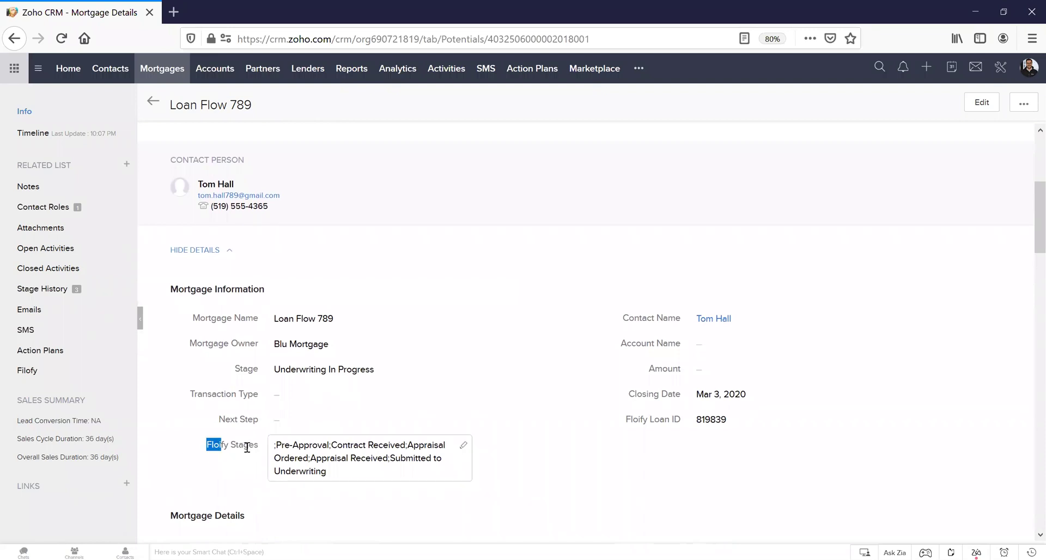
{"action": "left_click", "coordinate": [463, 445]}
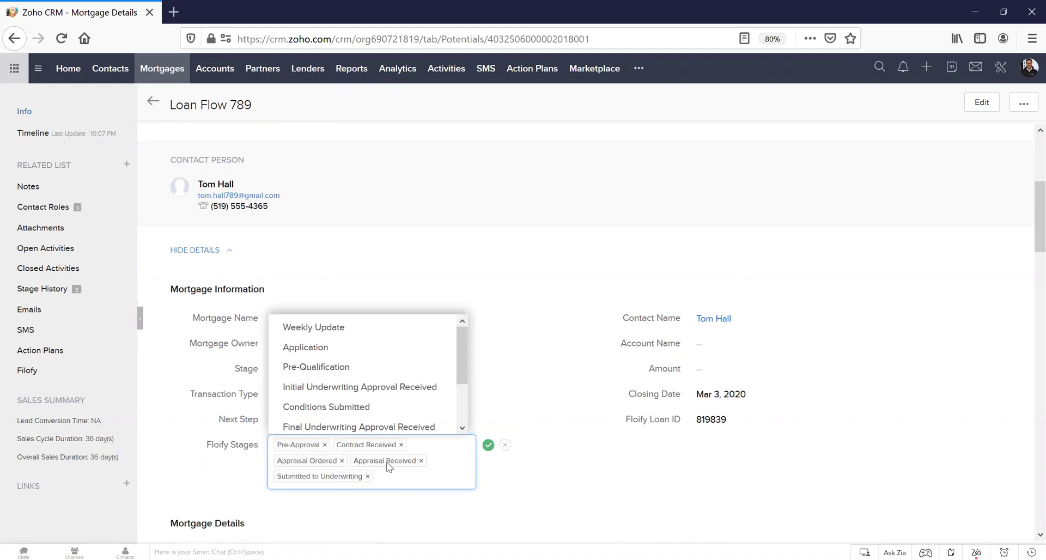
{"action": "left_click", "coordinate": [505, 444]}
{"action": "scroll", "coordinate": [555, 427], "scroll_direction": "up", "scroll_amount": 5}
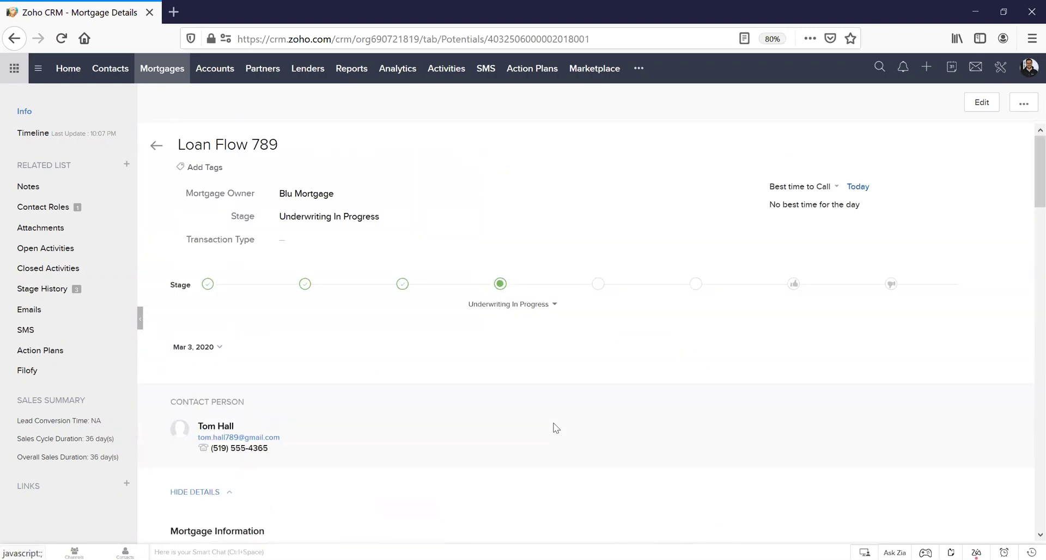